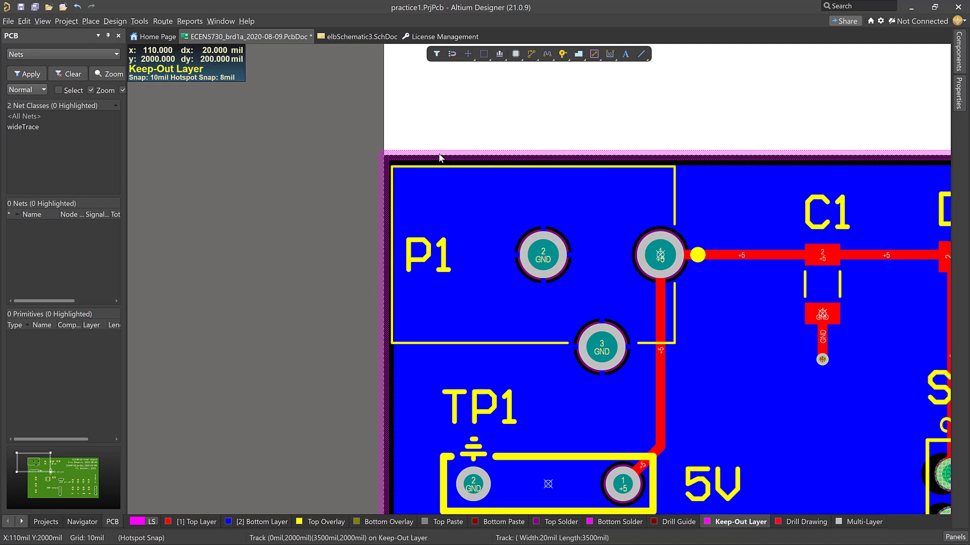
- Add a Board Outline Clearance rule under the Manufacturing design rules, applied to all objects with the default 10 mil clearances
click(442, 154)
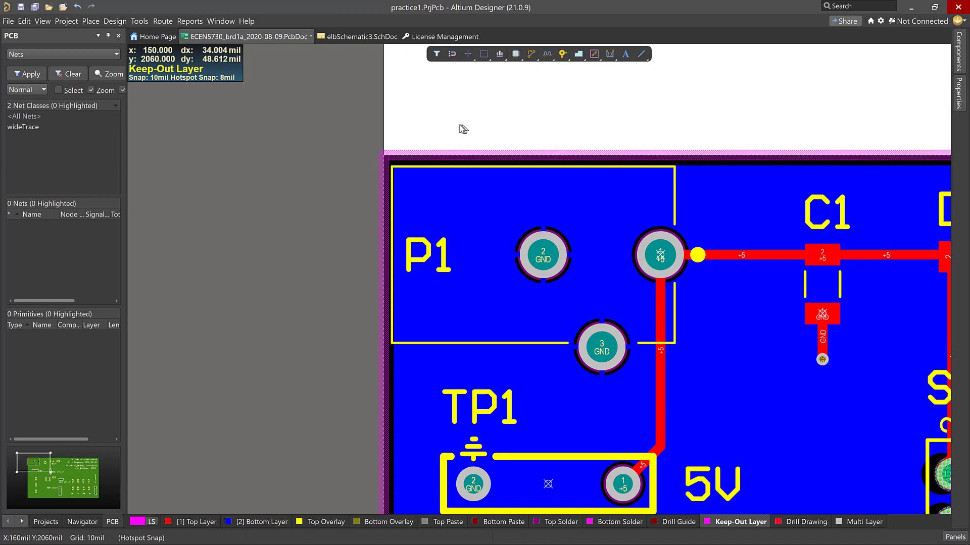
click(115, 22)
click(118, 62)
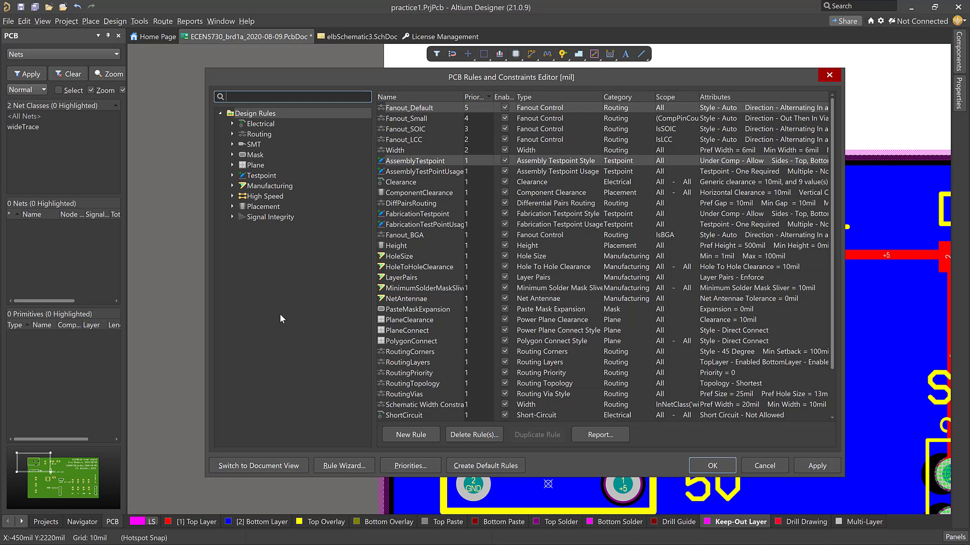
click(233, 187)
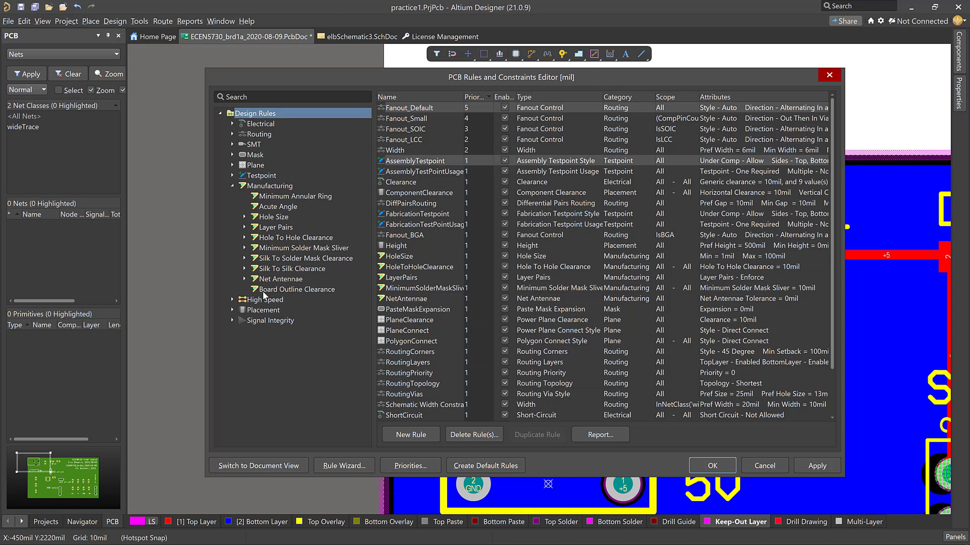
click(283, 290)
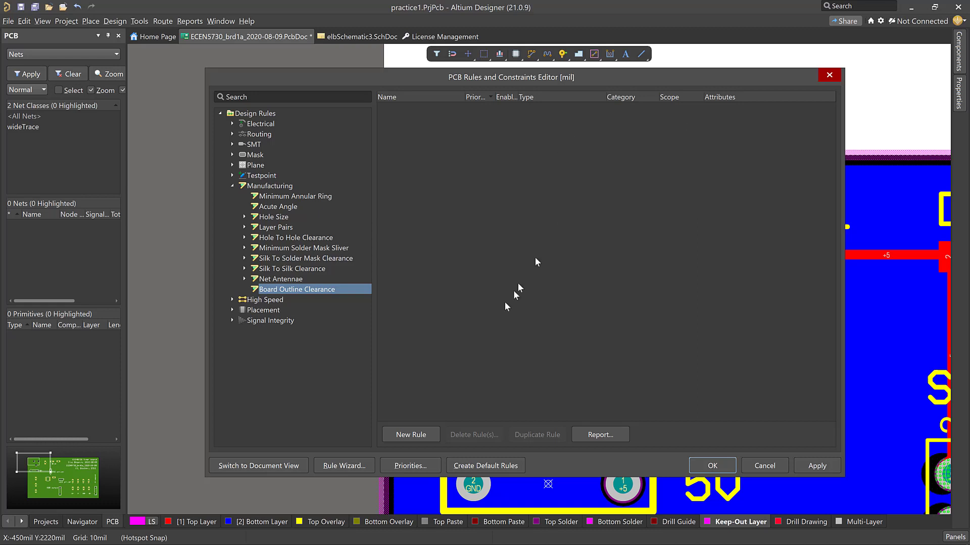
click(405, 436)
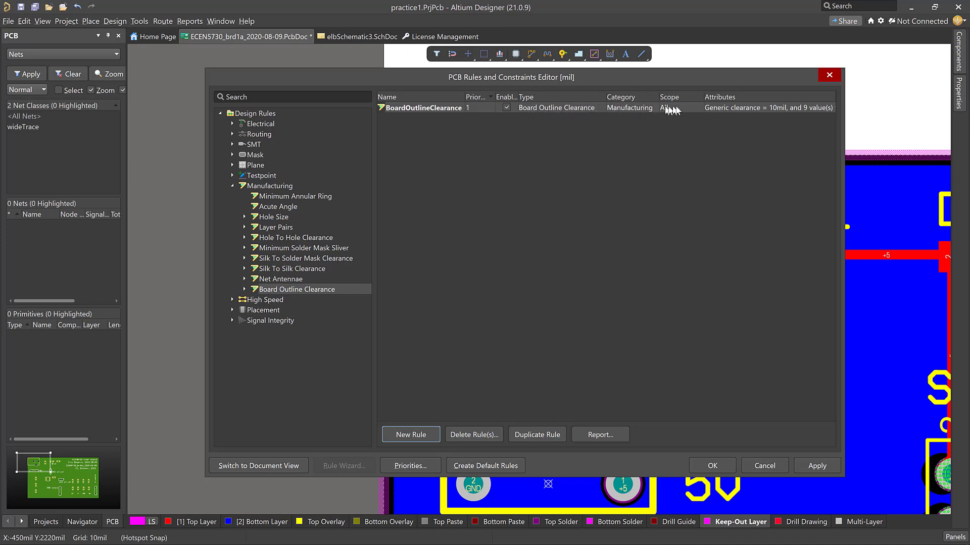
click(720, 111)
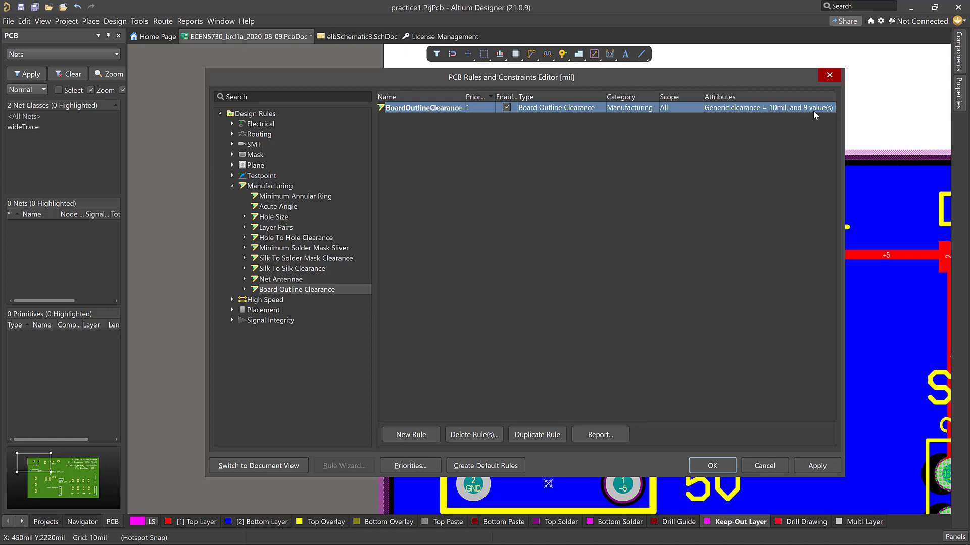
double_click(754, 108)
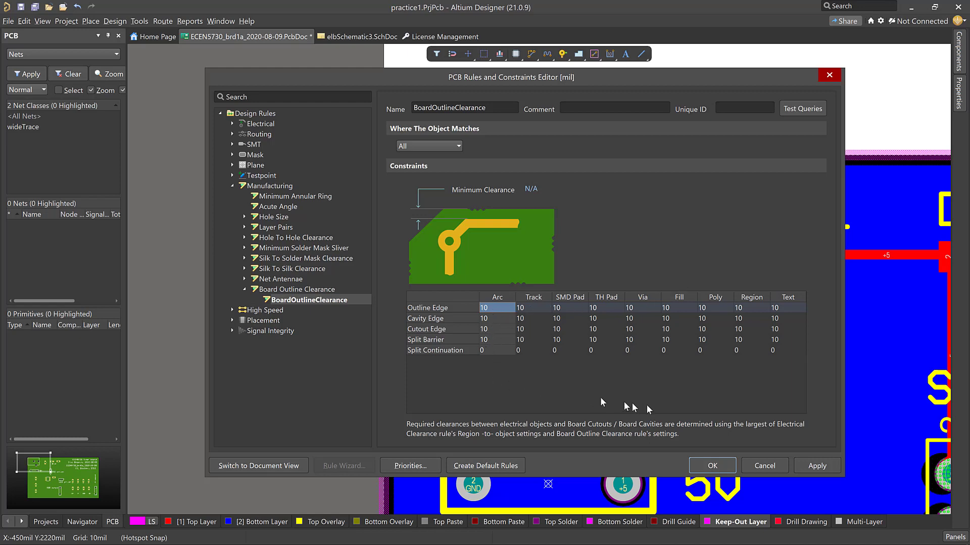
click(721, 468)
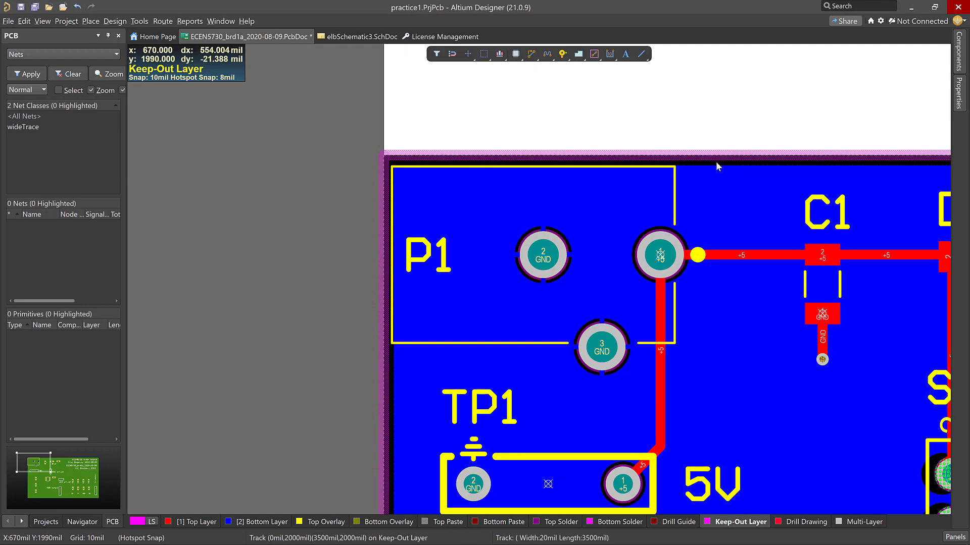
- Examine the ground plane's clearance at the board edge and its thermal relief connections to power jack P1's GND pads
ctrl+scroll(716, 158, up, 4)
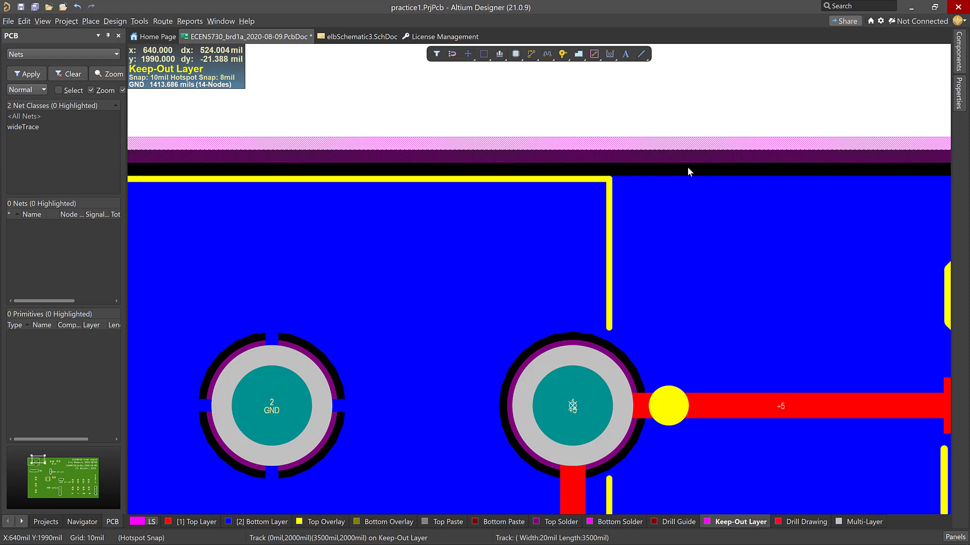
scroll(384, 209, down, 1)
scroll(383, 206, down, 3)
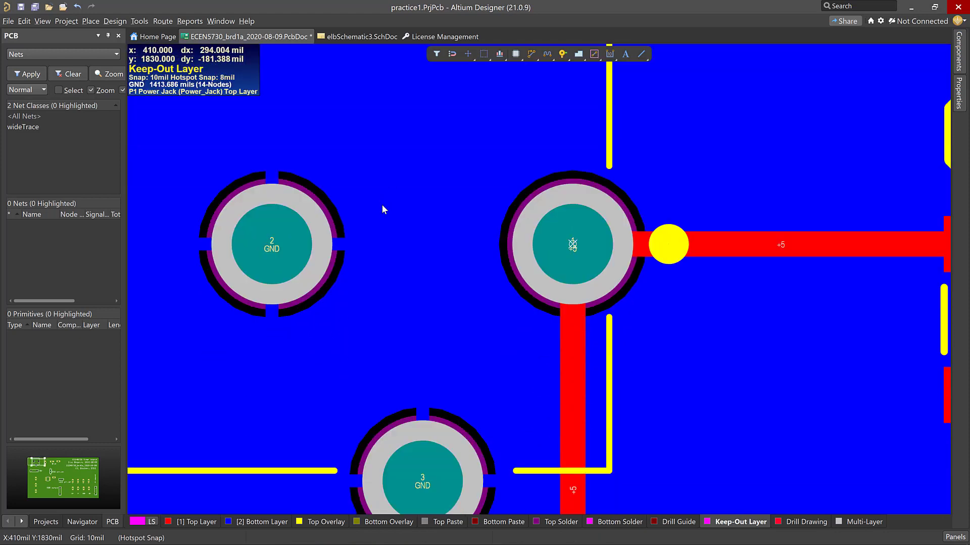
scroll(381, 205, up, 1)
ctrl+scroll(407, 197, down, 4)
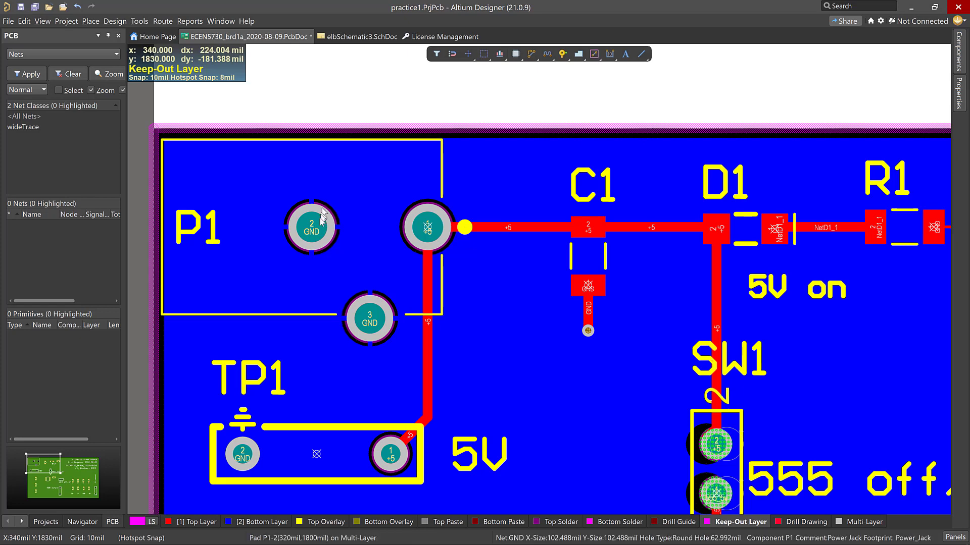
ctrl+scroll(317, 227, up, 1)
ctrl+scroll(319, 225, up, 4)
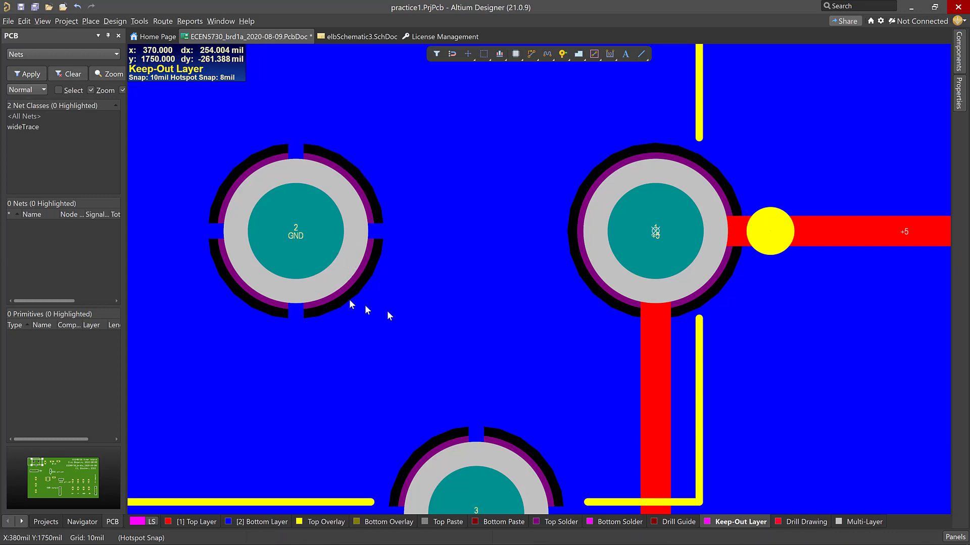
scroll(302, 241, down, 1)
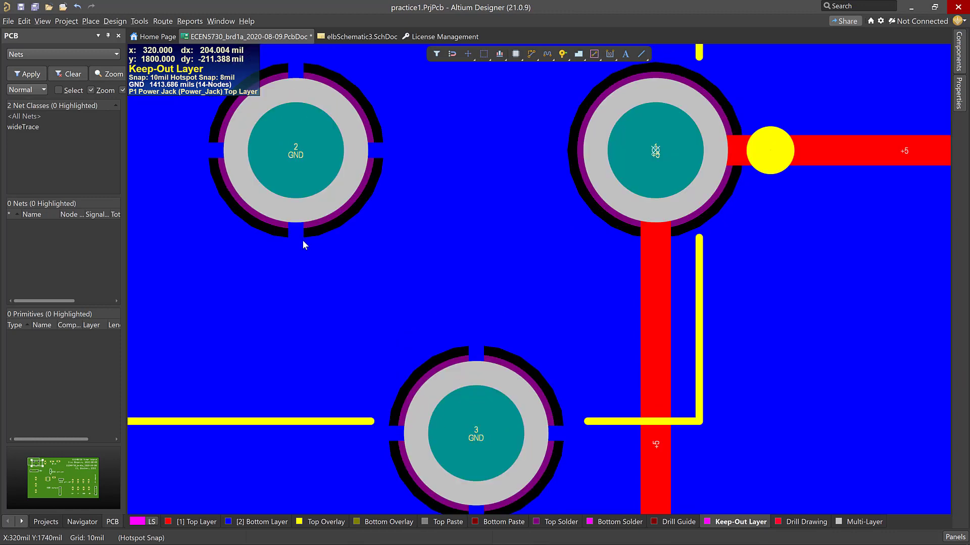
scroll(302, 241, up, 1)
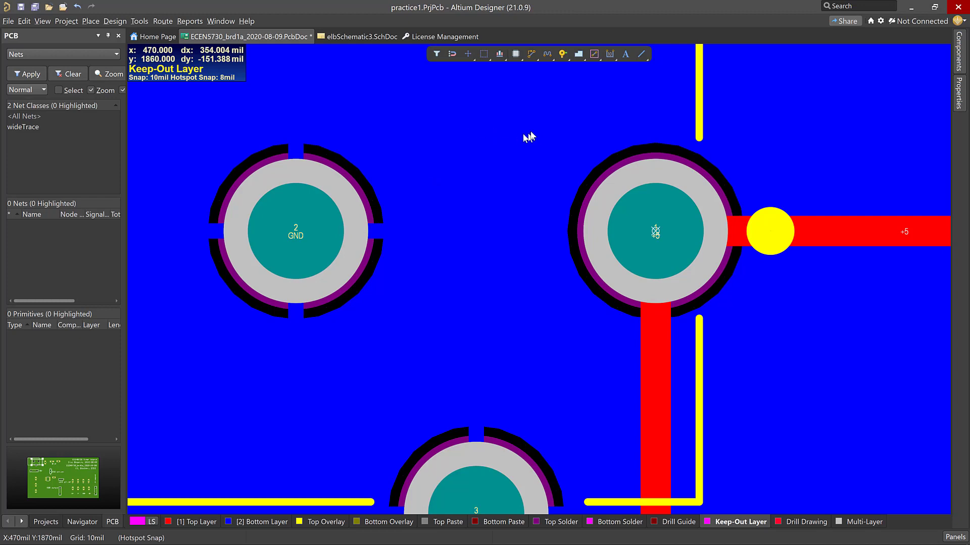
- Inspect P1 pad 3, the 5V test point pad and the GND via to compare how each meets the bottom-layer plane
scroll(482, 195, down, 3)
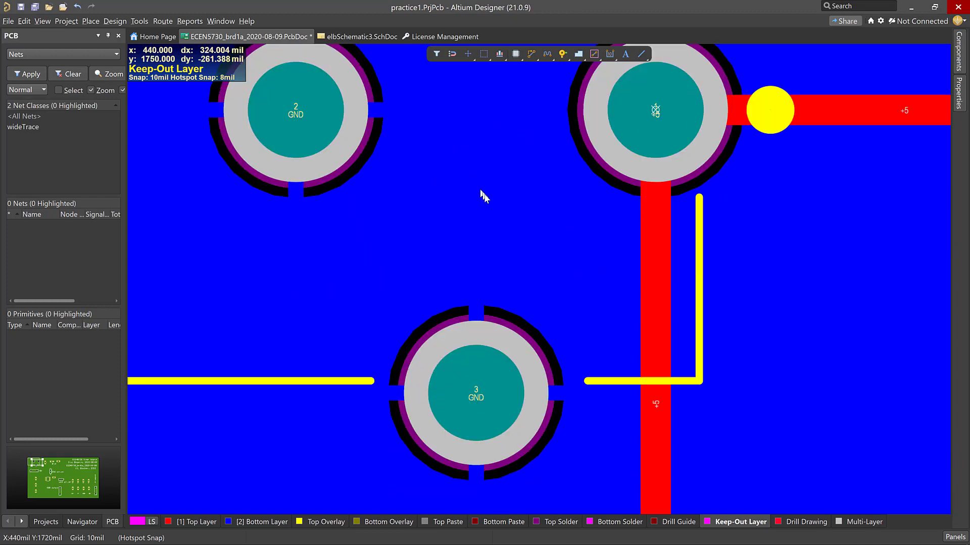
scroll(483, 194, down, 12)
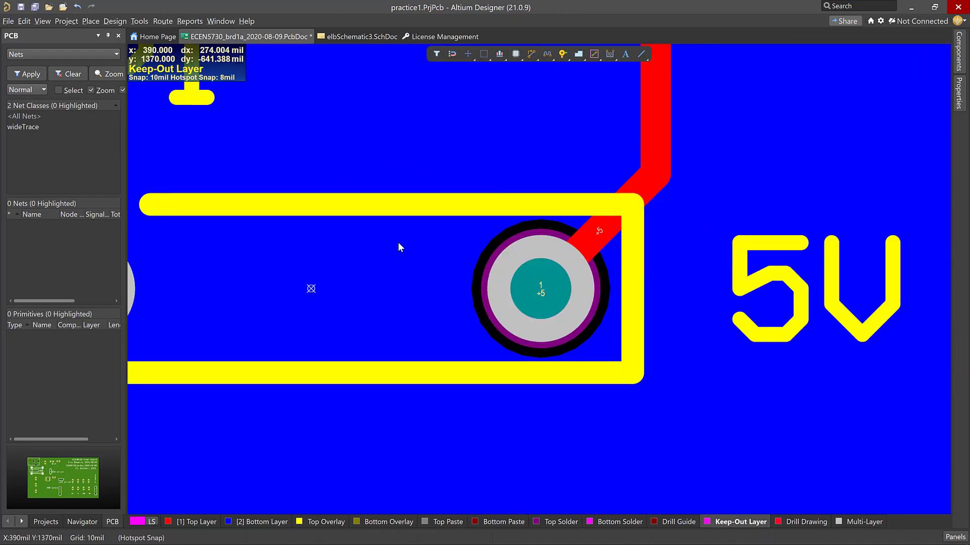
scroll(786, 323, down, 6)
scroll(786, 321, up, 1)
scroll(795, 331, down, 2)
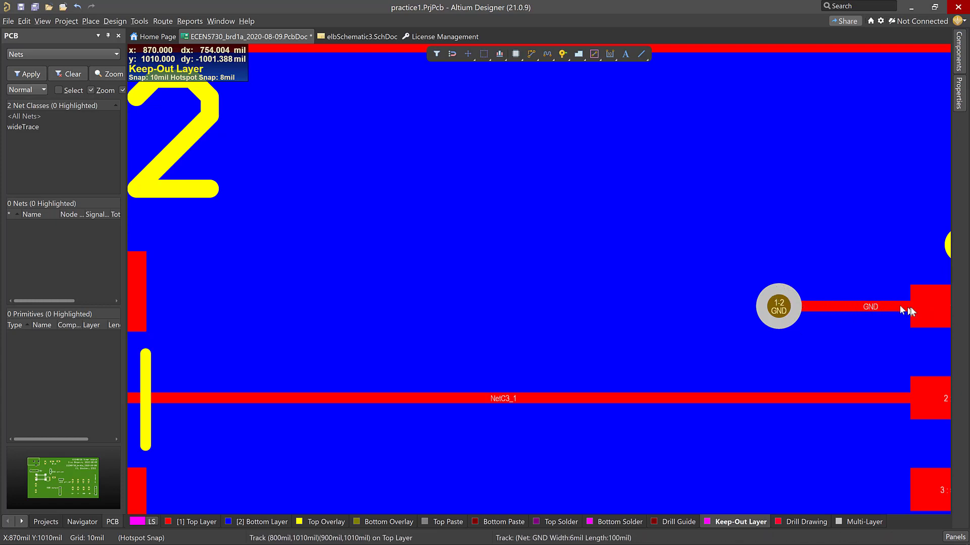
right_drag(917, 309, 893, 306)
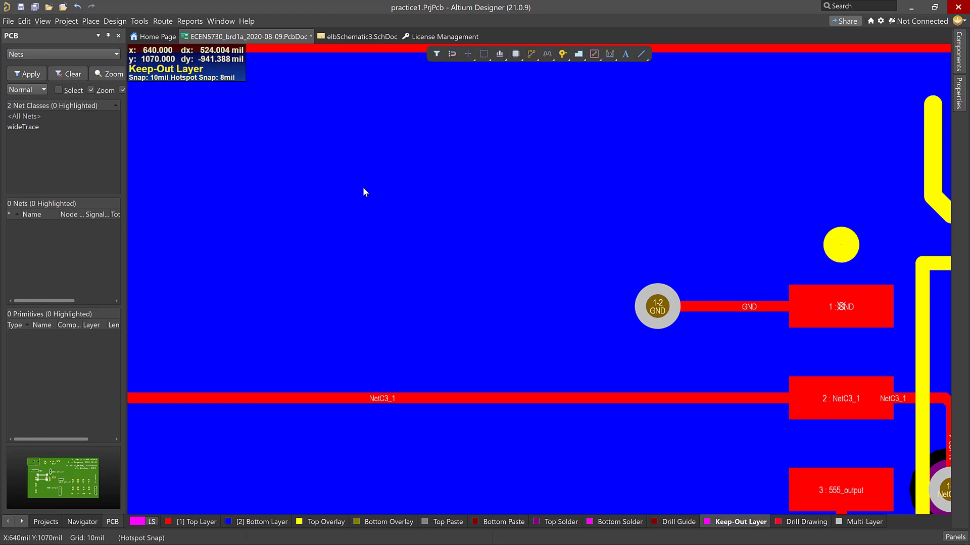
- Open the design rules and review the PlaneConnect rule under the Power Plane Connect Style category
click(121, 21)
click(120, 61)
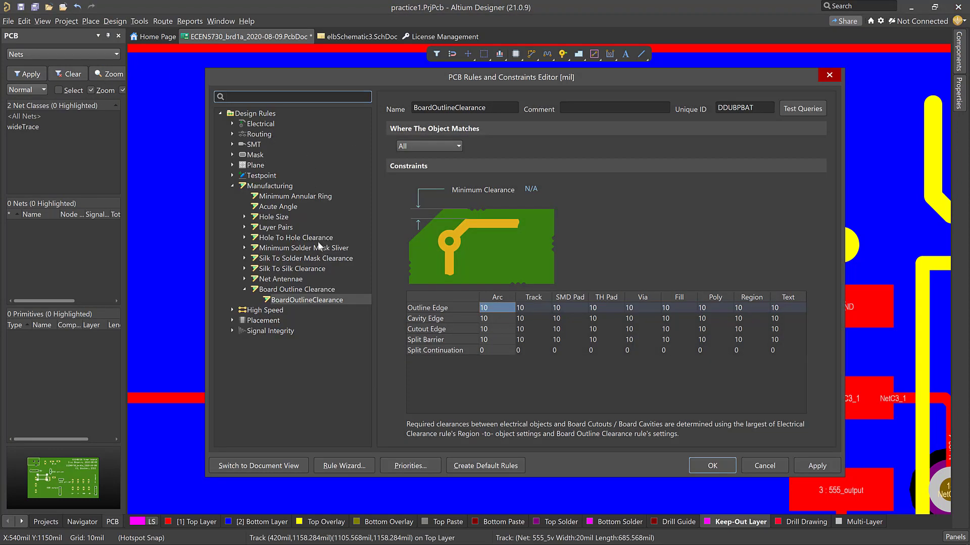
click(233, 165)
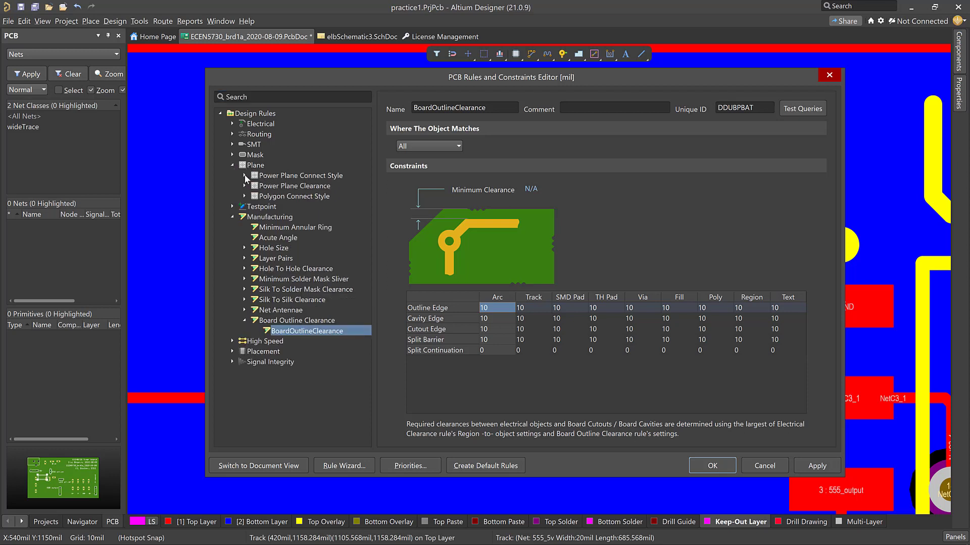
click(245, 177)
click(281, 188)
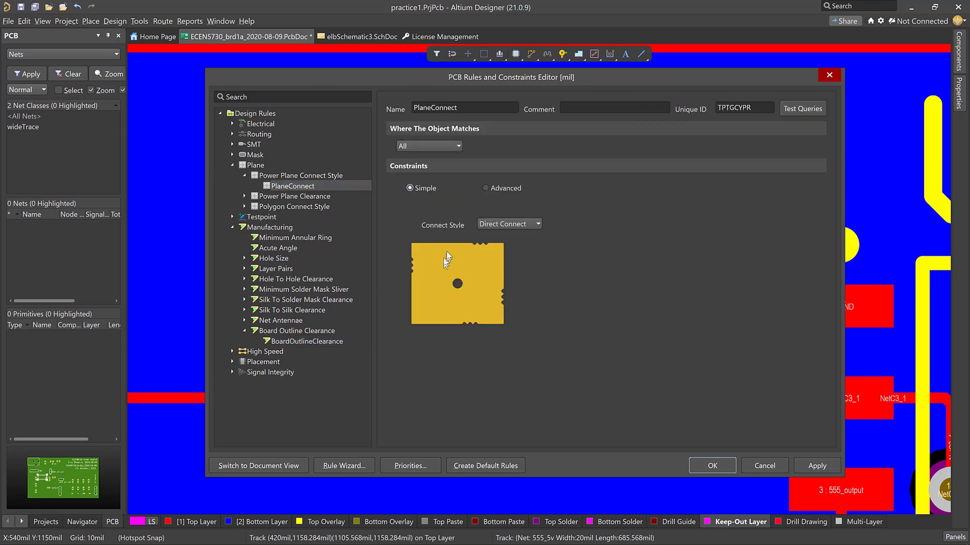
- Try the Relief Connect style on the PlaneConnect rule and return it to Direct Connect
click(531, 226)
click(528, 235)
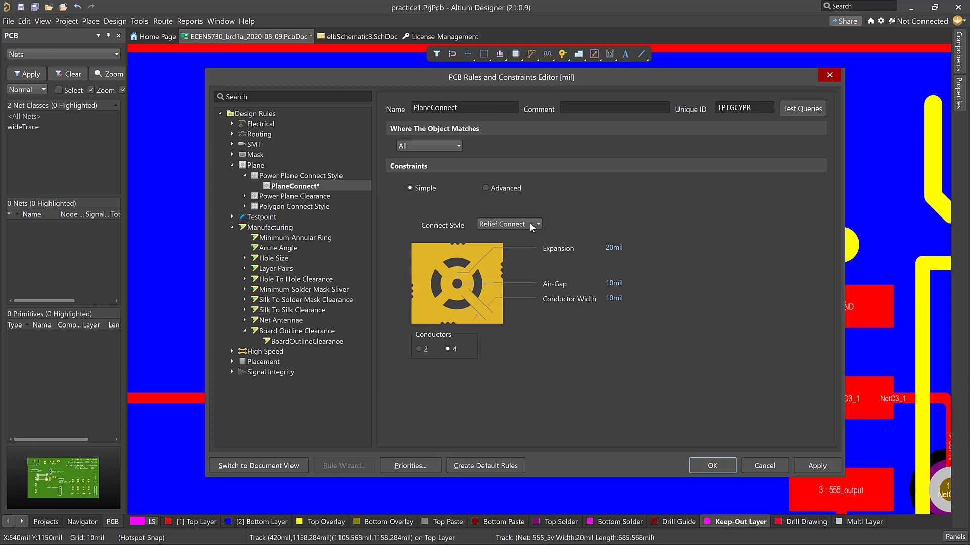
click(531, 225)
click(515, 243)
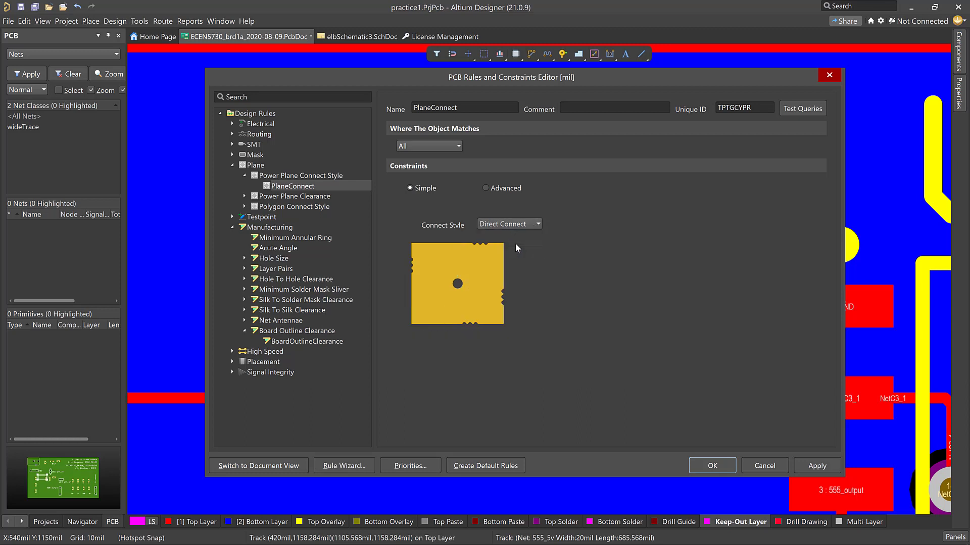
- Review the PlaneClearance rule, and set the PolygonConnect rule to Advanced with Relief Connect for through-hole pads
click(244, 197)
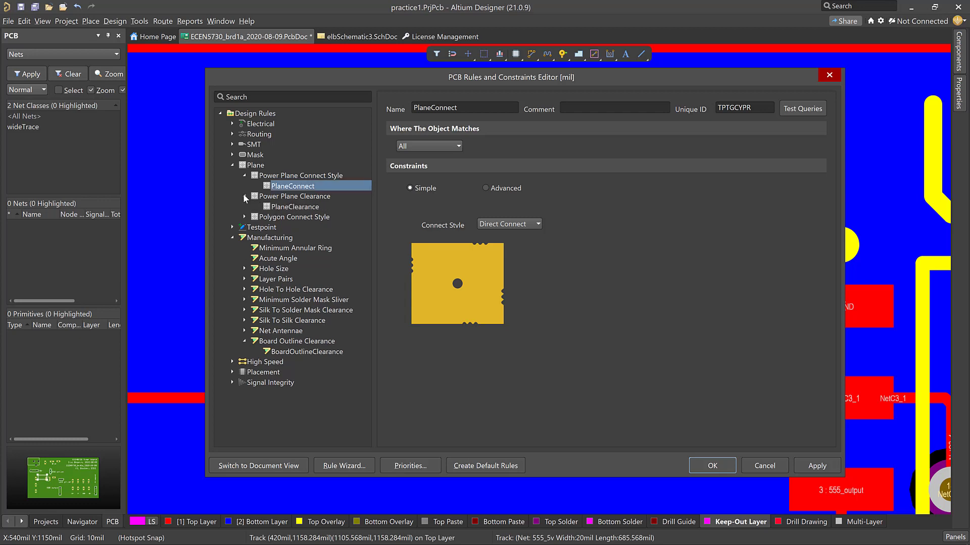
click(306, 207)
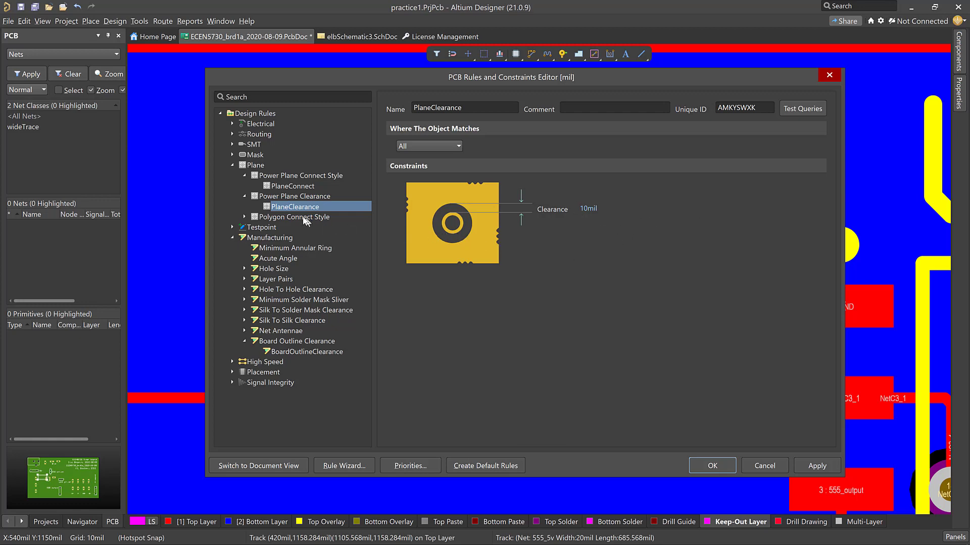
click(245, 217)
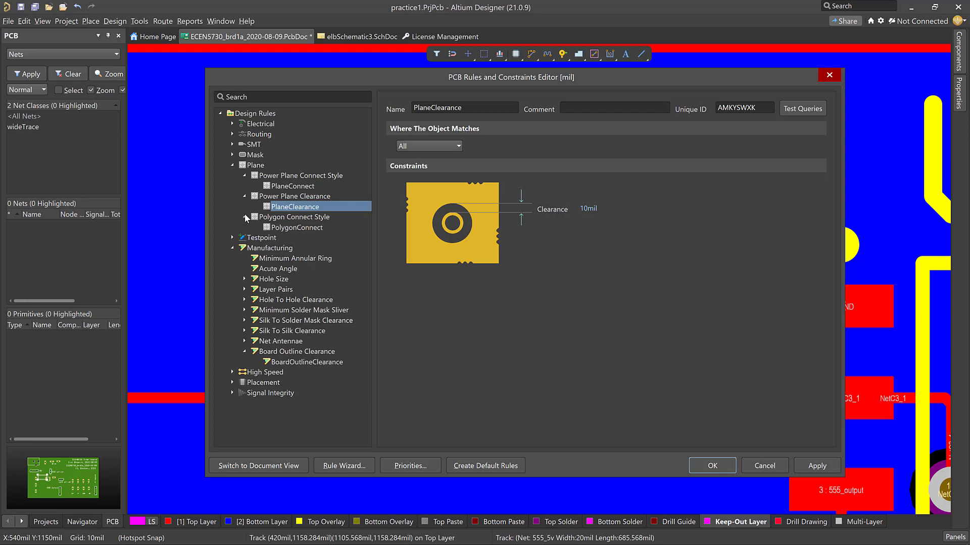
click(288, 229)
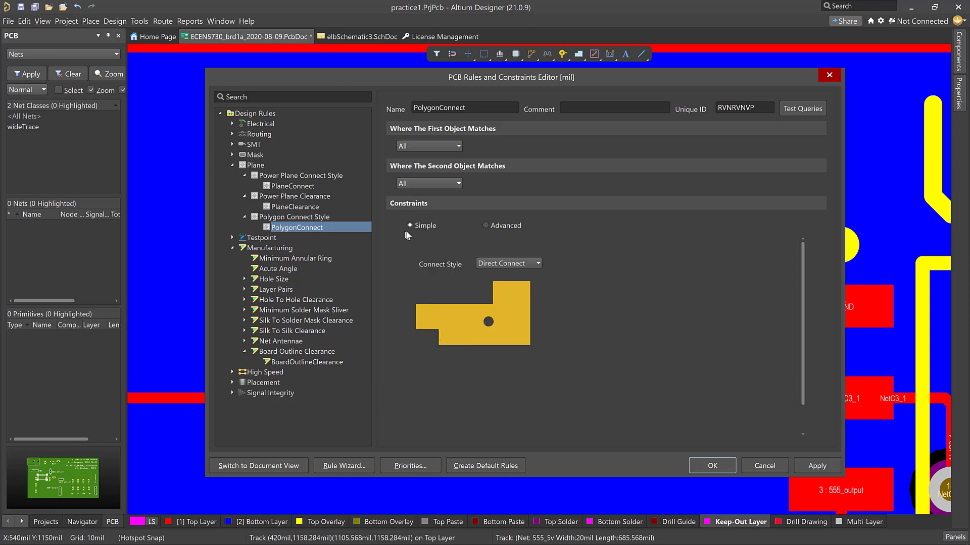
click(486, 225)
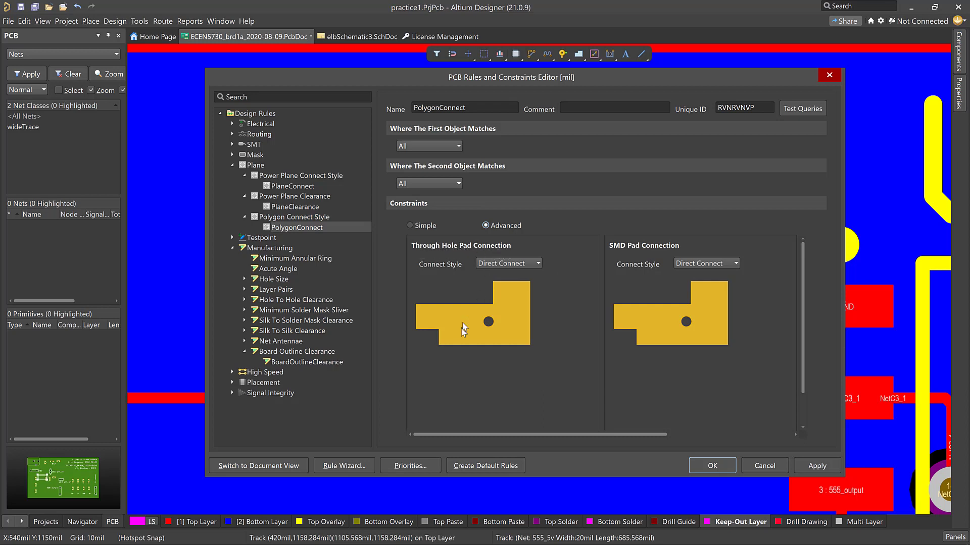
click(520, 264)
click(505, 275)
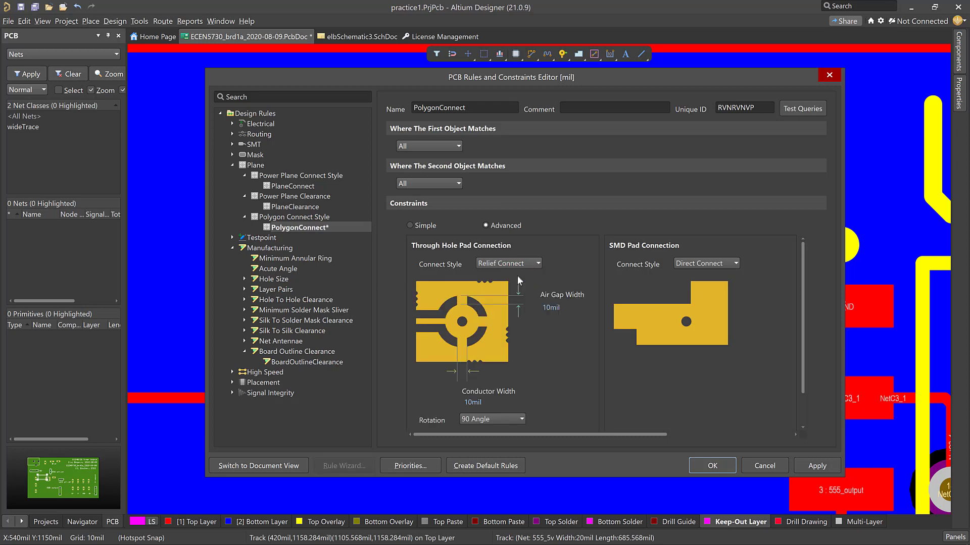